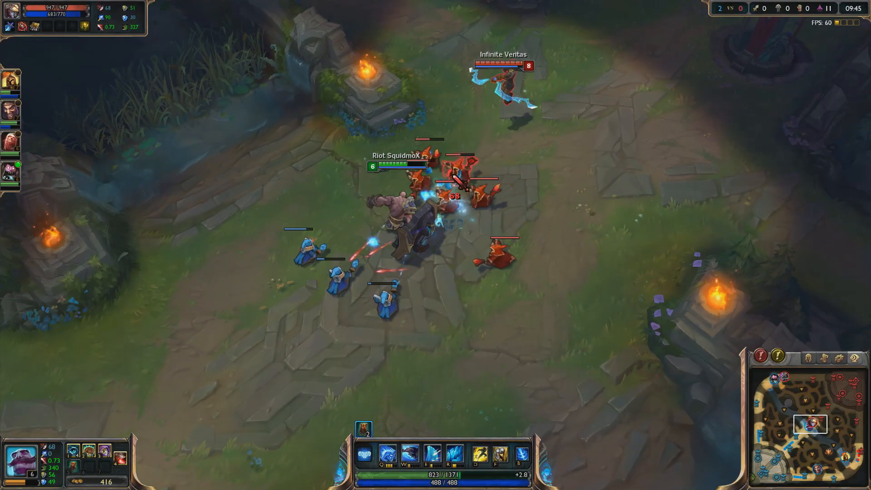
# Cast Braum's ultimate during the skirmish before moving to the support article.
pyautogui.press('r')
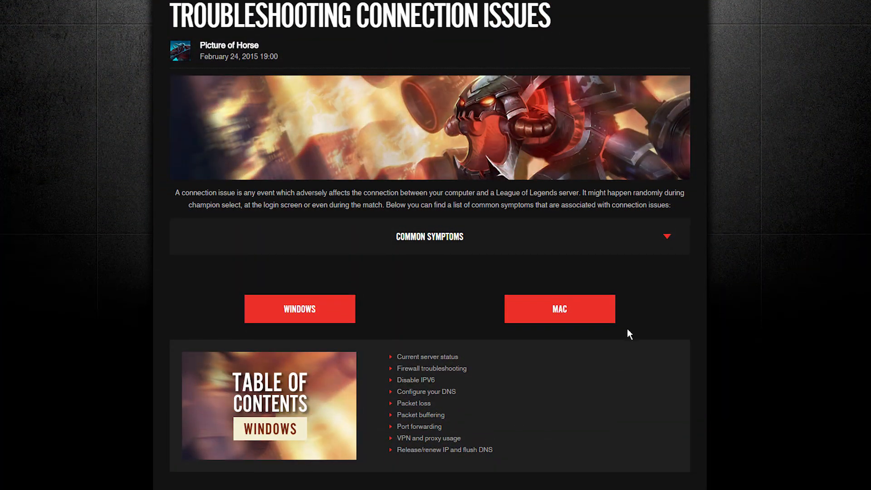
# Jump to the Port forwarding section via the Windows table of contents.
pyautogui.click(420, 426)
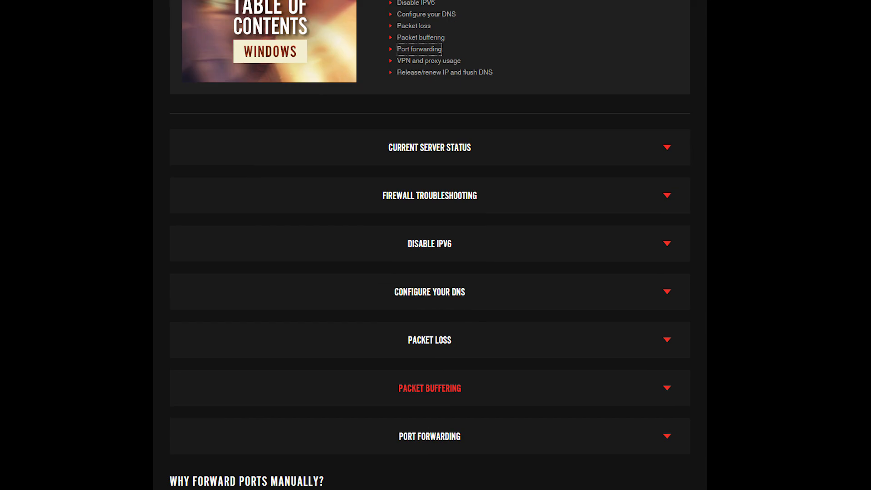
pyautogui.scroll(-7, 424, 425)
pyautogui.scroll(-1, 423, 424)
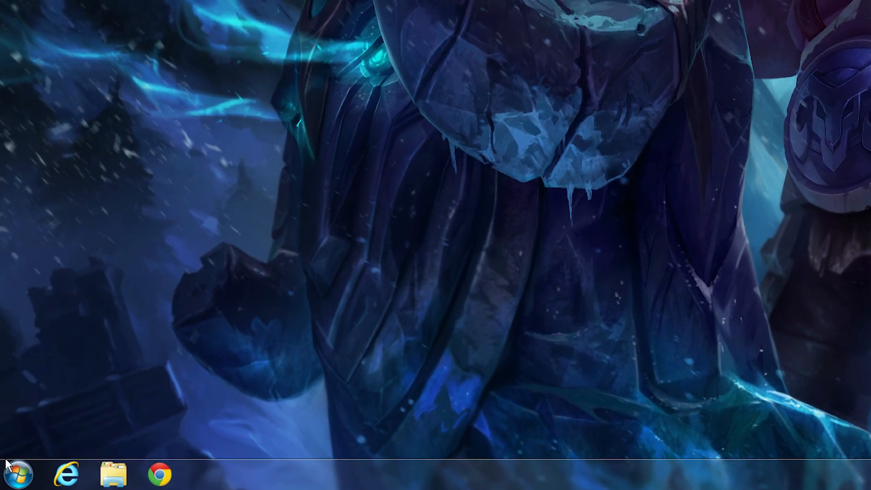
# Launch Command Prompt from Accessories and run ipconfig to show IPv4 address 192.168.1.2.
pyautogui.click(14, 479)
pyautogui.click(62, 402)
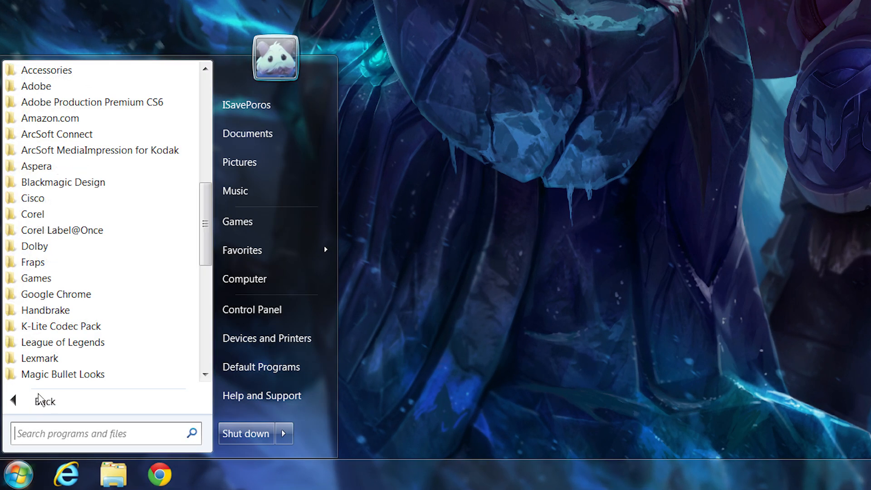
pyautogui.click(46, 70)
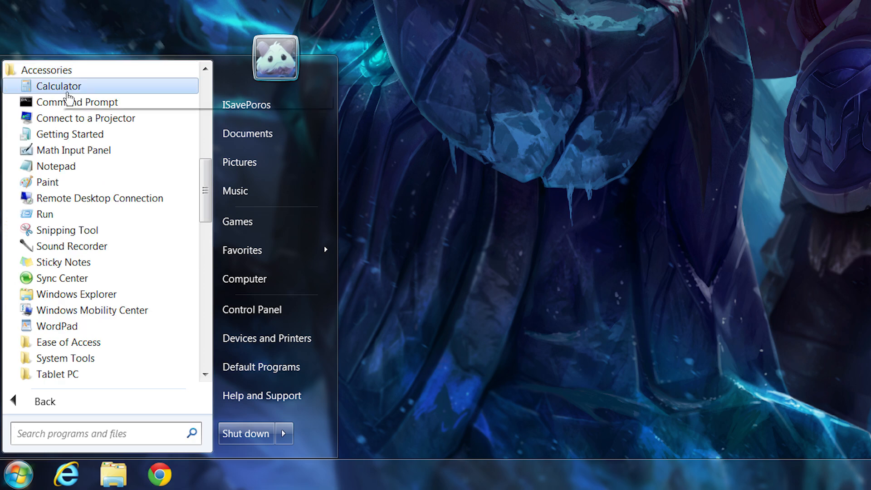
pyautogui.click(68, 99)
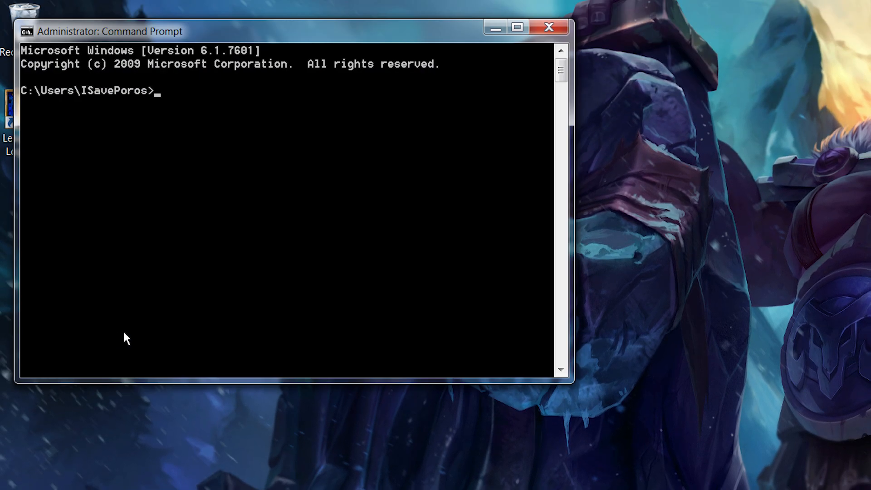
pyautogui.write('ipconfig')
pyautogui.press('Return')
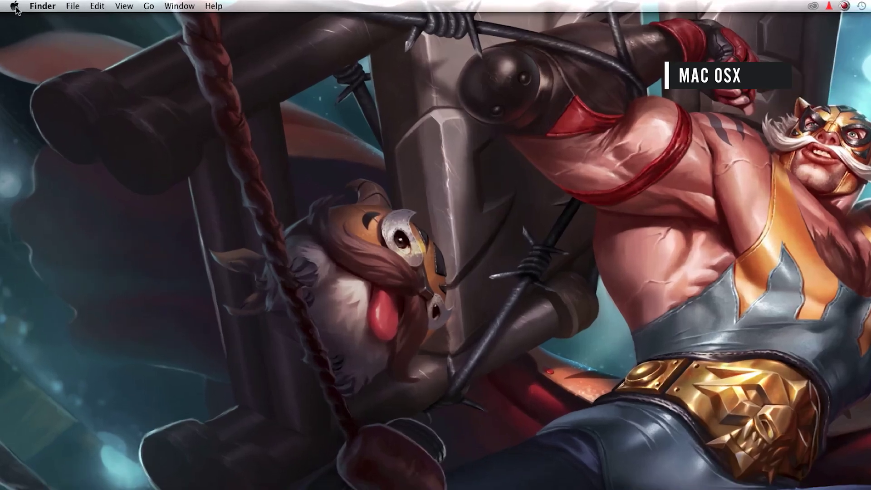
# View the Network pane in System Preferences showing IP 10.0.1.104 and router 10.0.1.1.
pyautogui.click(12, 5)
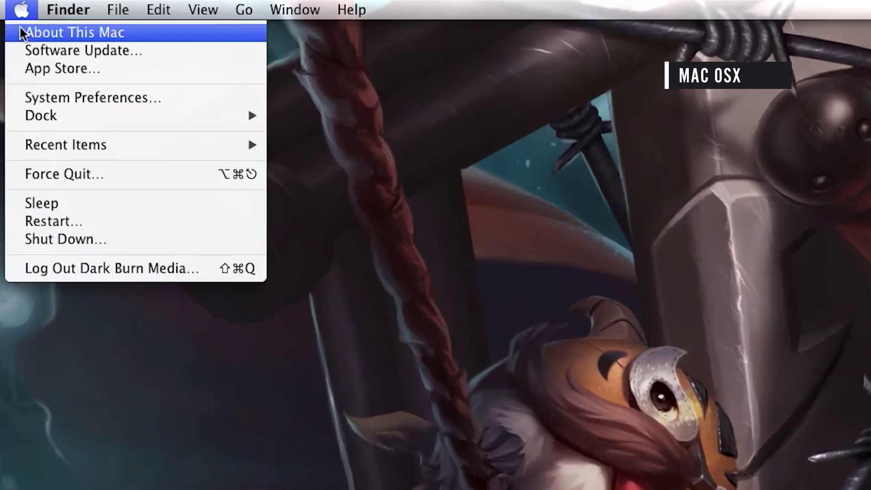
pyautogui.click(53, 103)
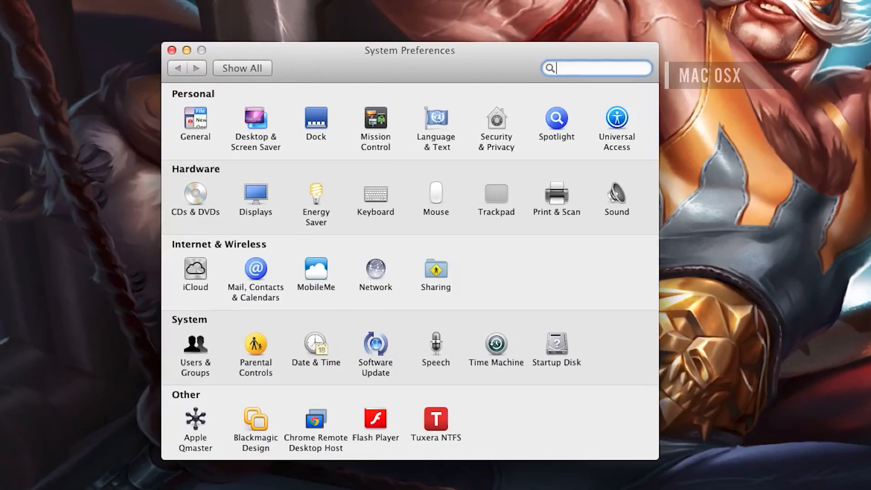
pyautogui.click(379, 272)
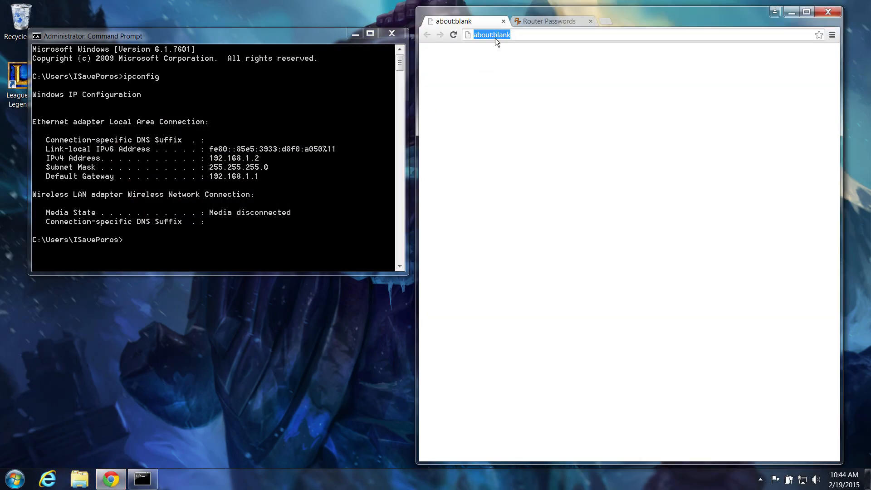
pyautogui.write('192.168.1.1')
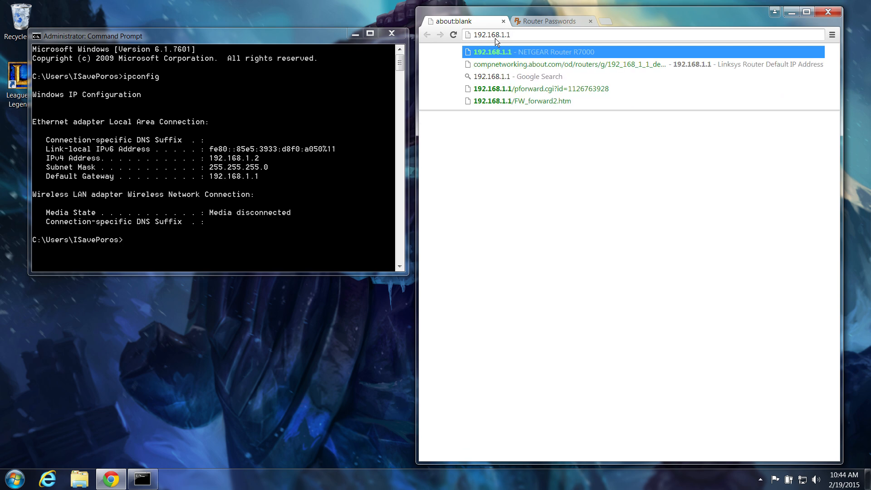
# Sign in to the router at 192.168.1.1 as admin and decline saving the password.
pyautogui.press('Return')
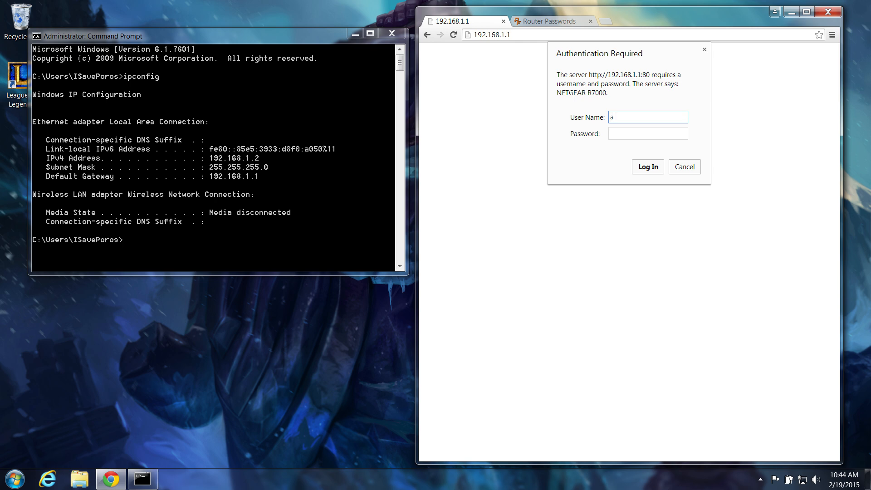
pyautogui.press('Tab')
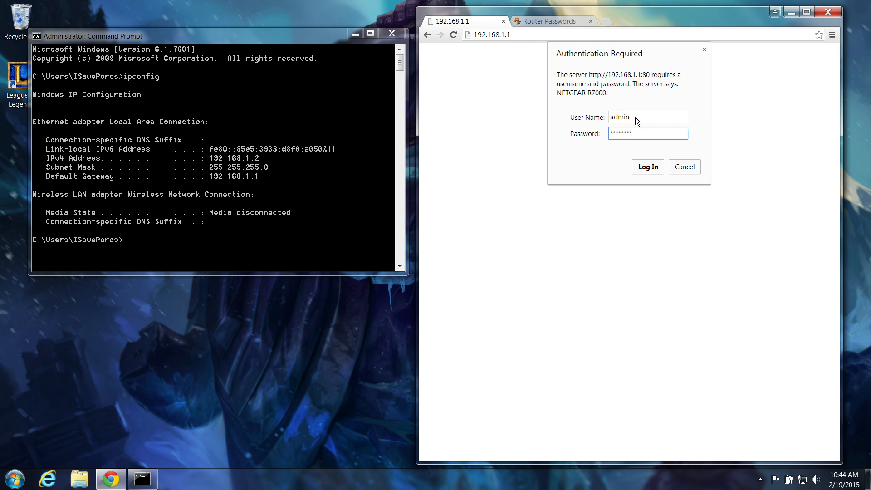
pyautogui.press('Return')
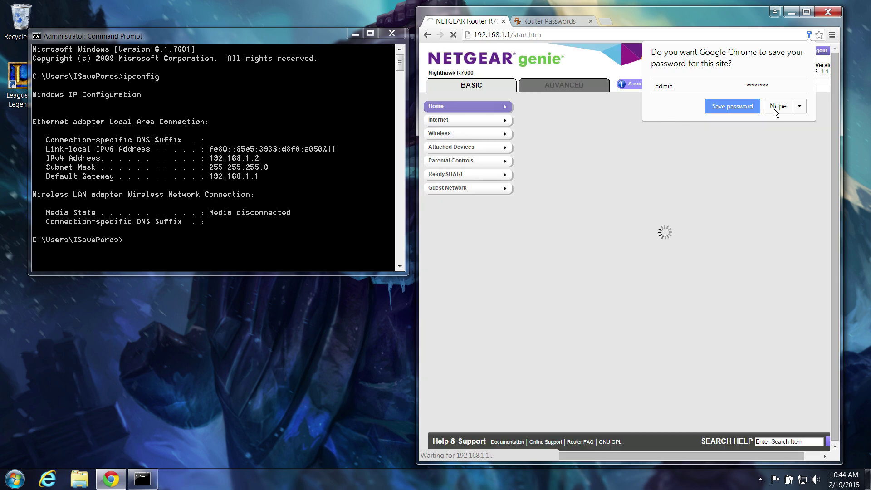
pyautogui.click(775, 109)
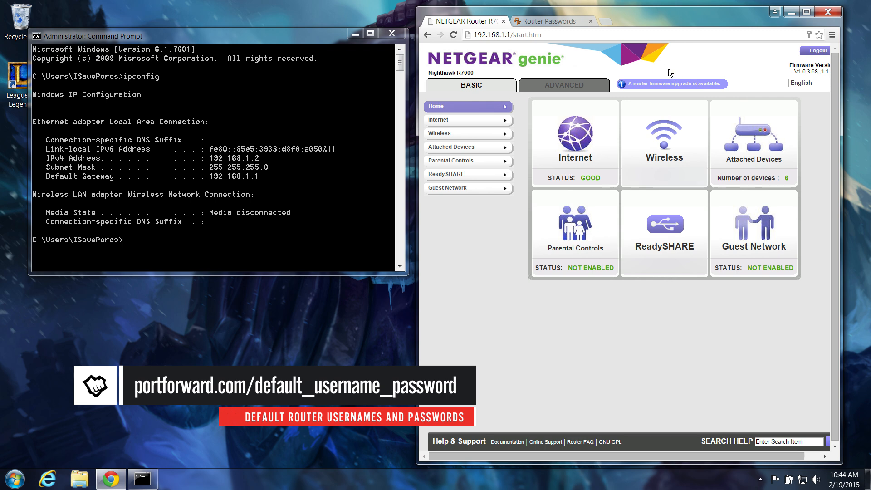
# Browse portforward.com's default Router Passwords list by manufacturer.
pyautogui.click(547, 21)
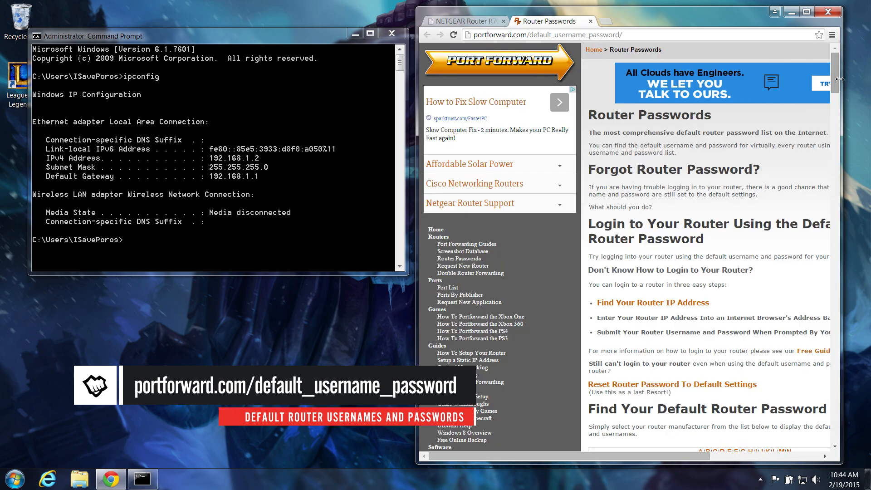
pyautogui.moveTo(835, 81); pyautogui.dragTo(845, 139)
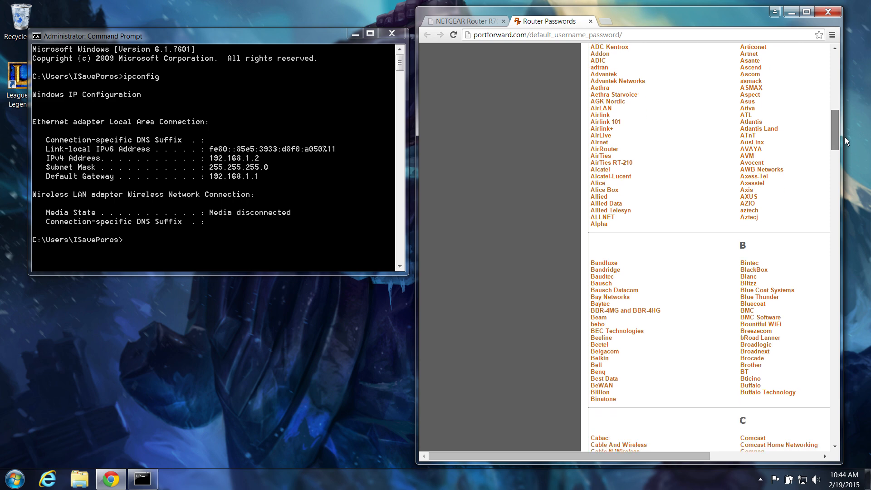
# Reach Port Forwarding / Port Triggering under Advanced Setup on the router admin page.
pyautogui.click(467, 22)
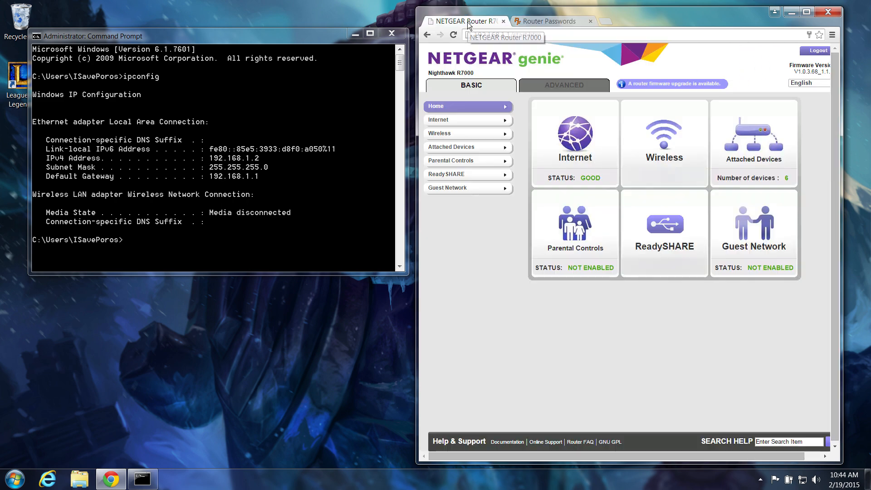
pyautogui.click(550, 87)
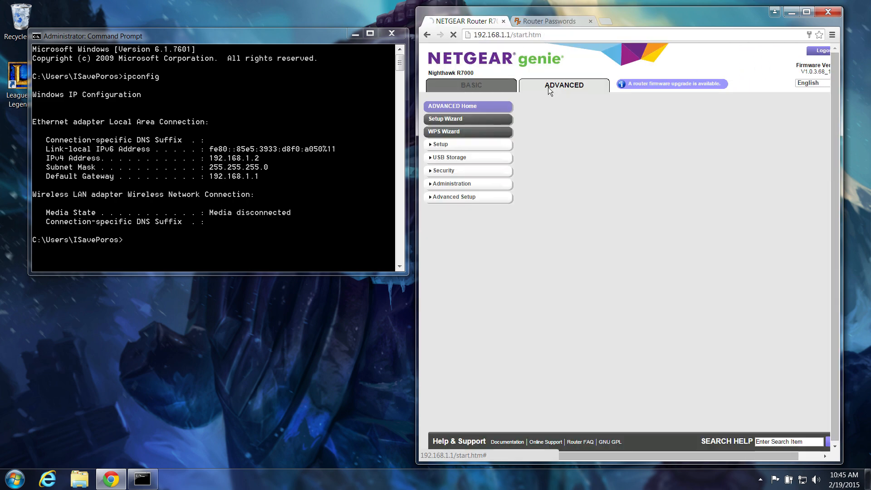
pyautogui.click(469, 197)
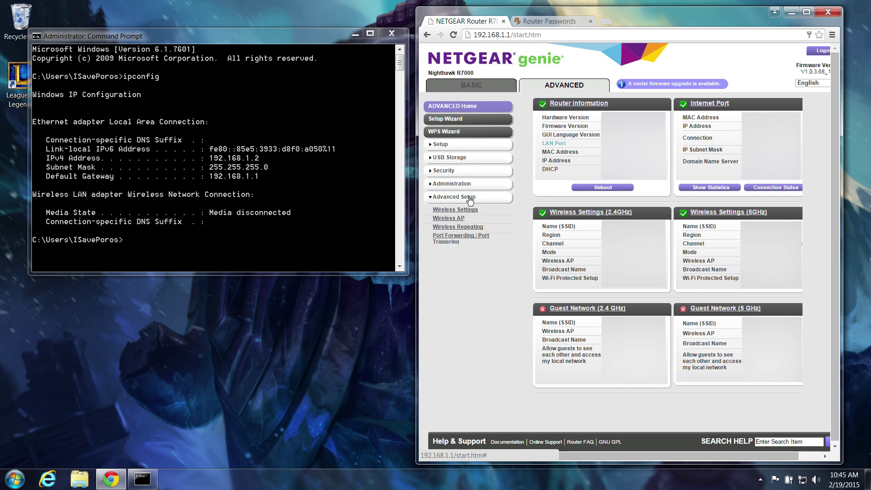
pyautogui.click(463, 236)
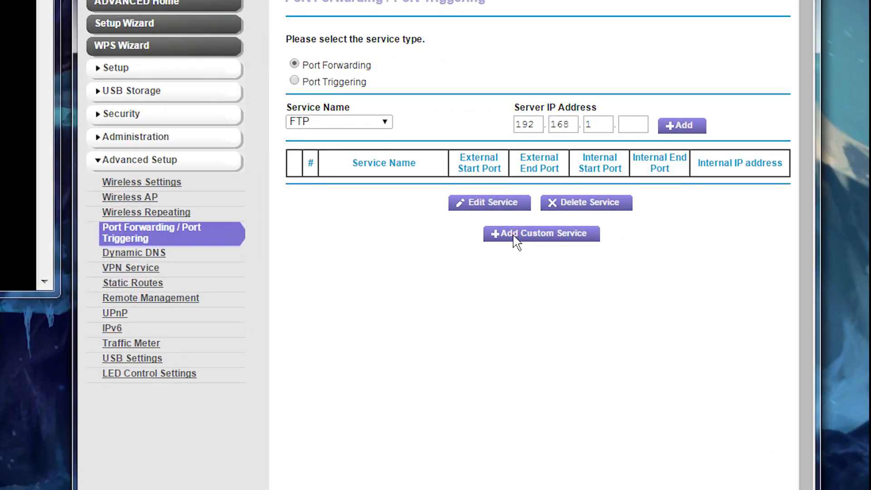
# Add a custom UDP service for ports 5000–5500 forwarding to 192.168.1.2 and apply it.
pyautogui.click(516, 239)
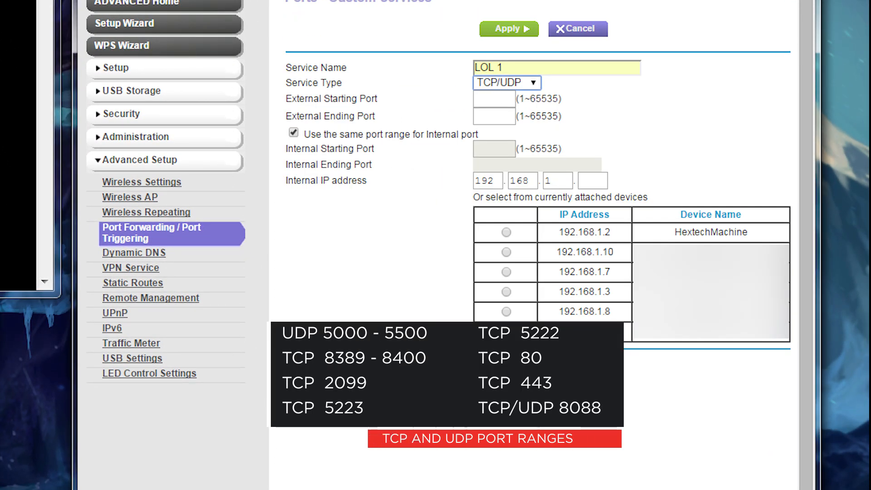
pyautogui.click(506, 82)
pyautogui.click(487, 117)
pyautogui.click(494, 99)
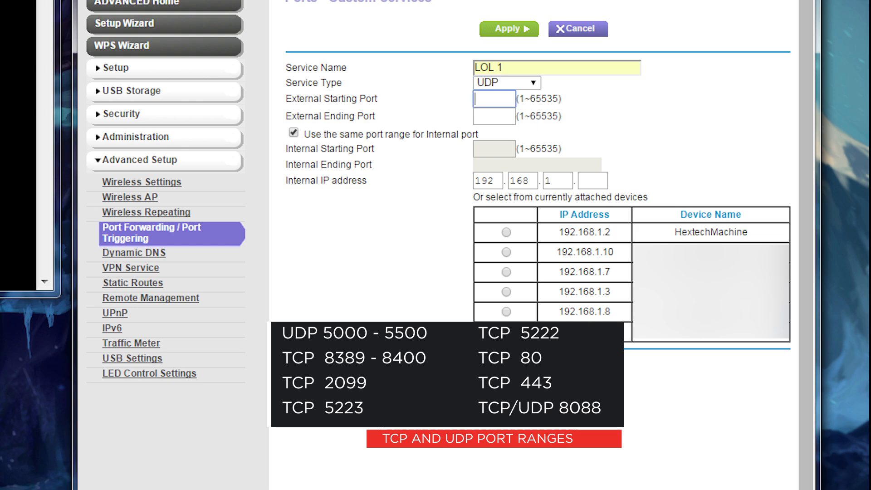
pyautogui.write('5000')
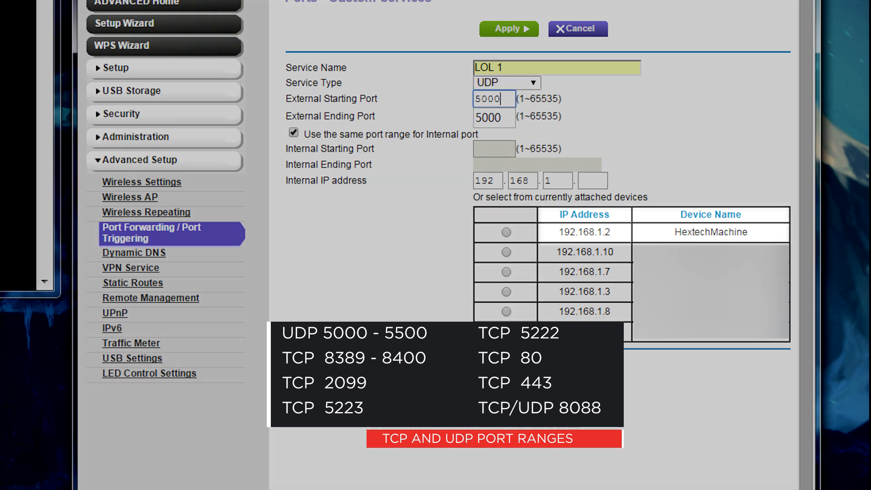
pyautogui.press('Tab')
pyautogui.write('5')
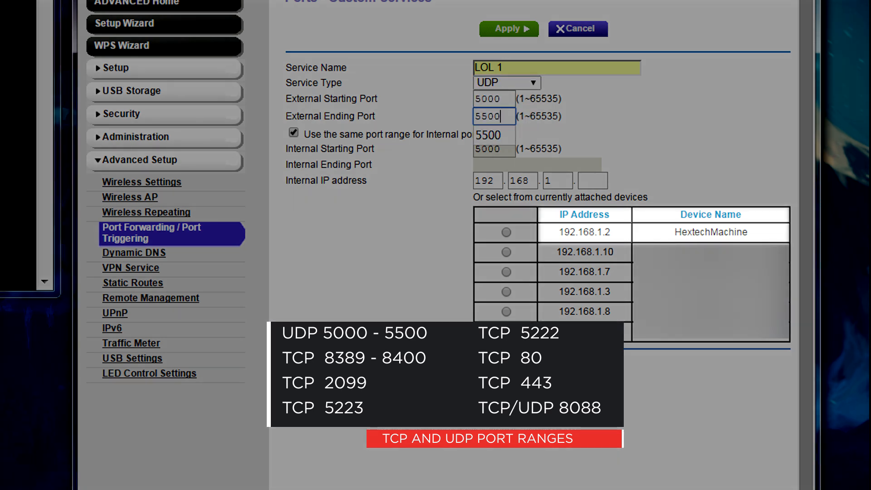
pyautogui.press('Tab')
pyautogui.click(586, 180)
pyautogui.write('2')
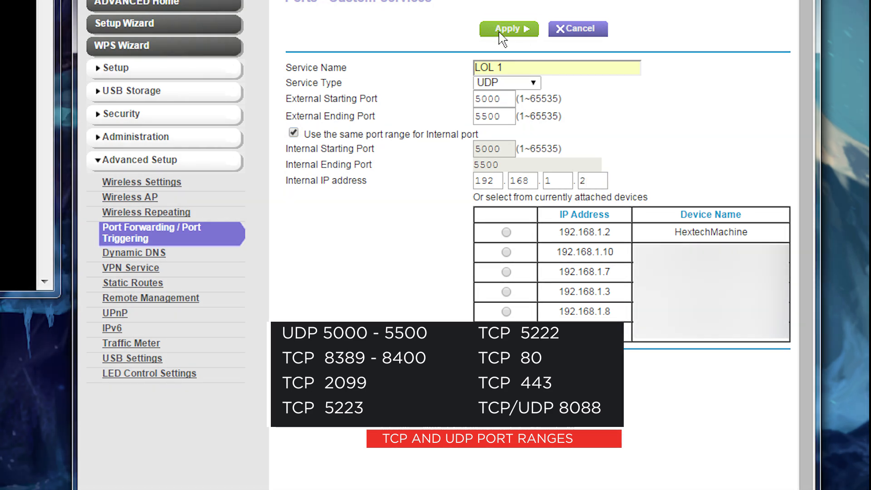
pyautogui.click(501, 30)
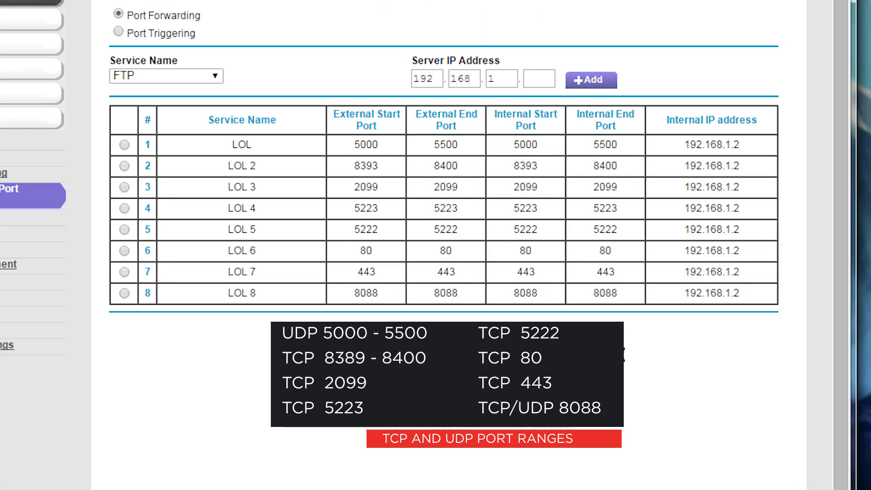